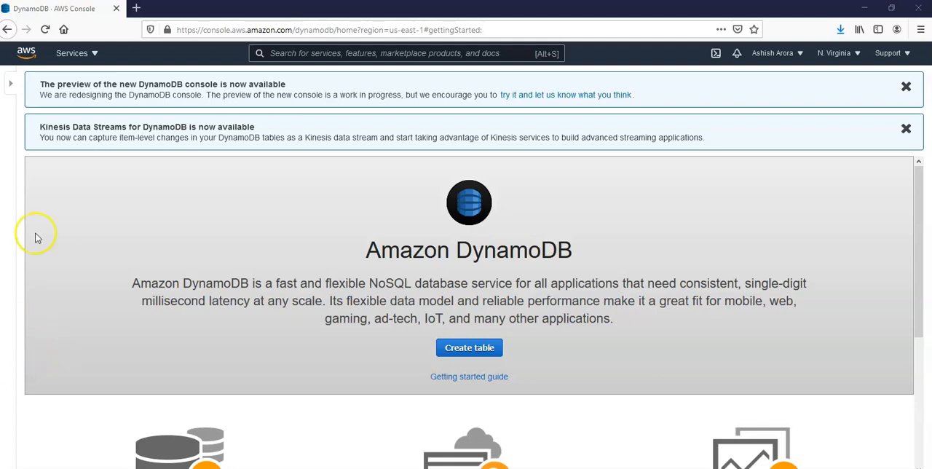
- Open the IAM service's list of users and start adding a new user
left_click(93, 54)
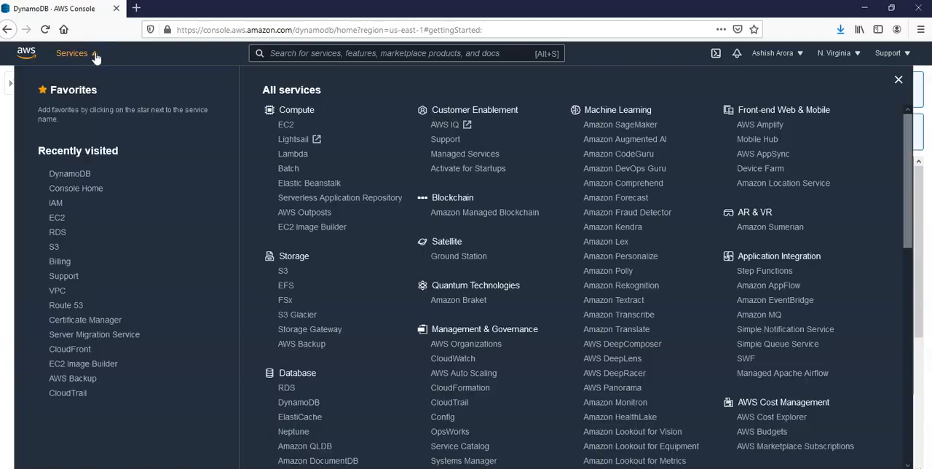
left_click(57, 205)
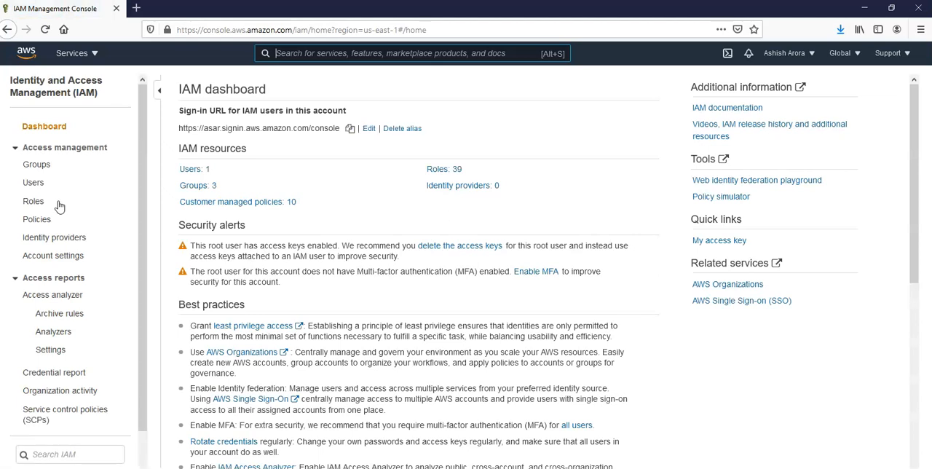
left_click(187, 171)
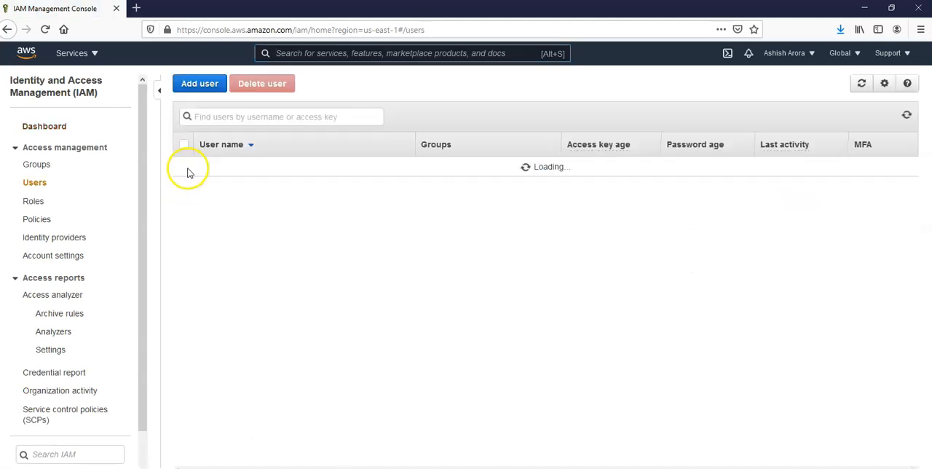
left_click(200, 84)
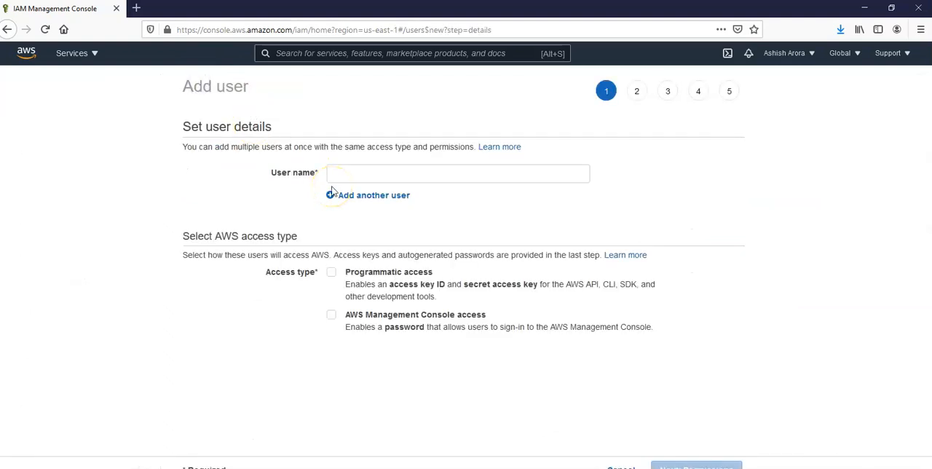
- Enter dynamodbuser as the new user's name
left_click(348, 173)
type("dYNAMOdb")
key("BackSpace")
key("BackSpace")
key("BackSpace")
key("BackSpace")
key("BackSpace")
key("BackSpace")
key("BackSpace")
key("BackSpace")
type("D")
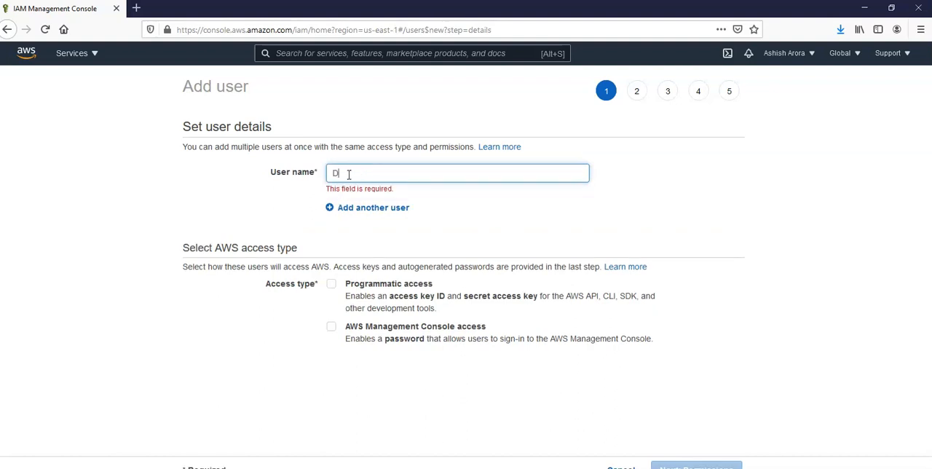
type("ynamodbusetr")
key("BackSpace")
key("BackSpace")
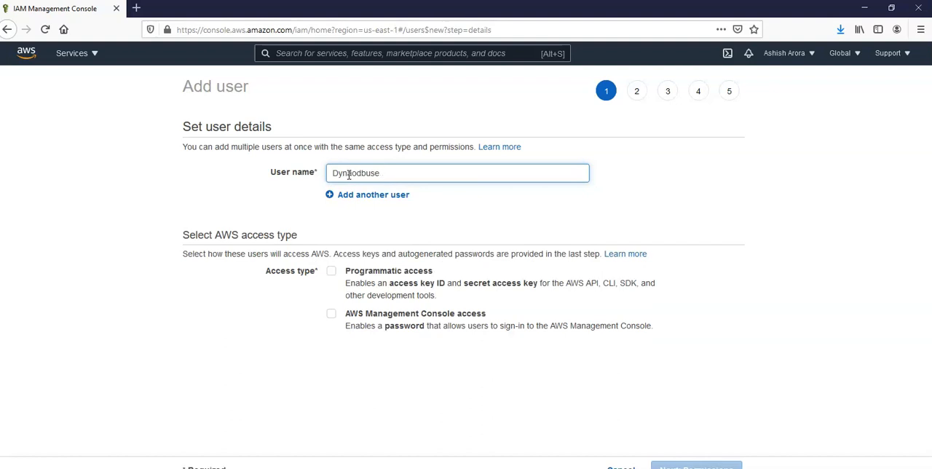
type("r")
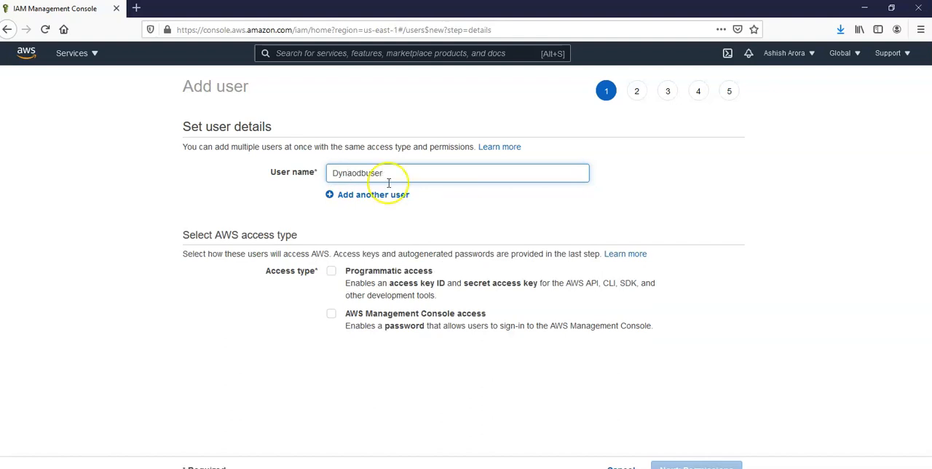
double_click(444, 176)
type("dynam")
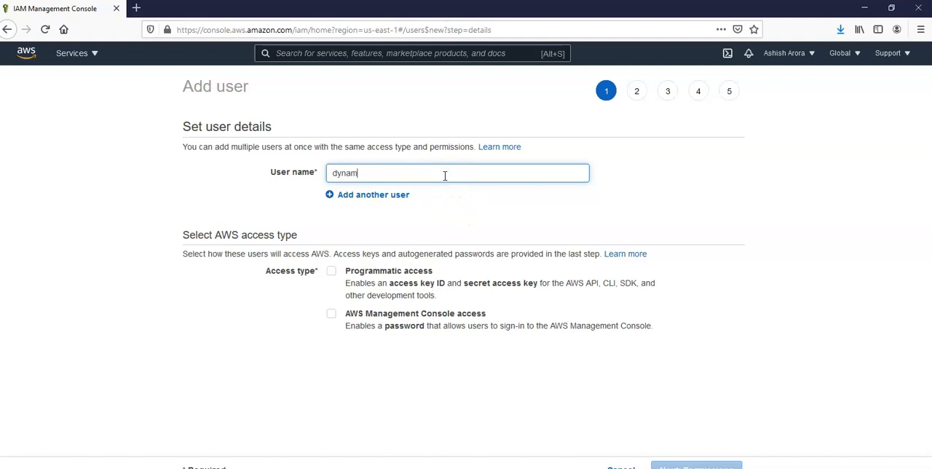
type("odbuser")
- Grant both programmatic and AWS Management Console access, and enter a custom console password for the user
left_click(331, 272)
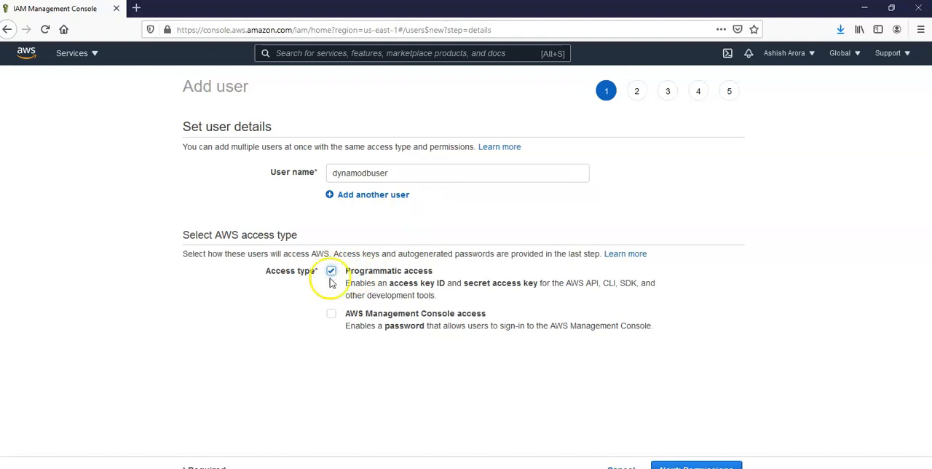
left_click(331, 314)
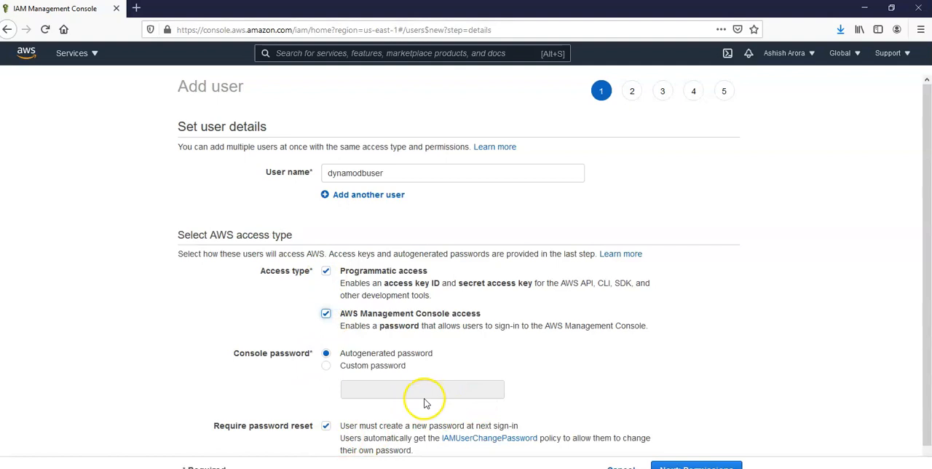
left_click(378, 366)
left_click(383, 391)
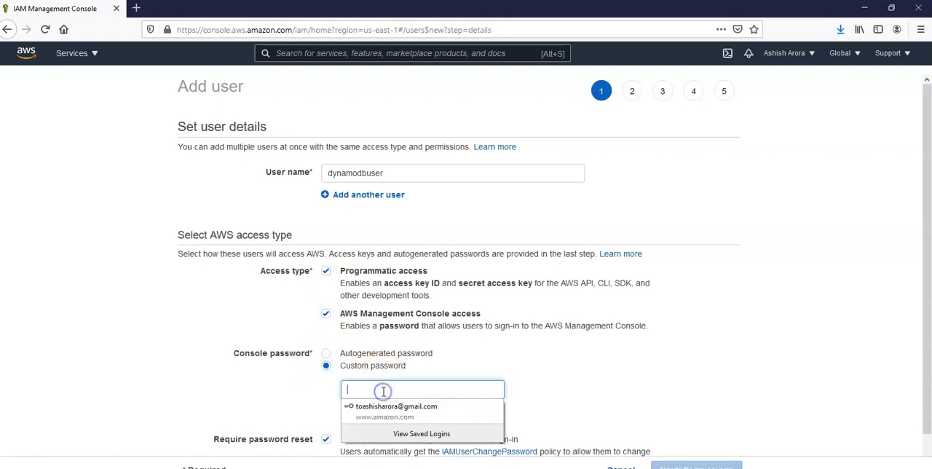
type("•••••••")
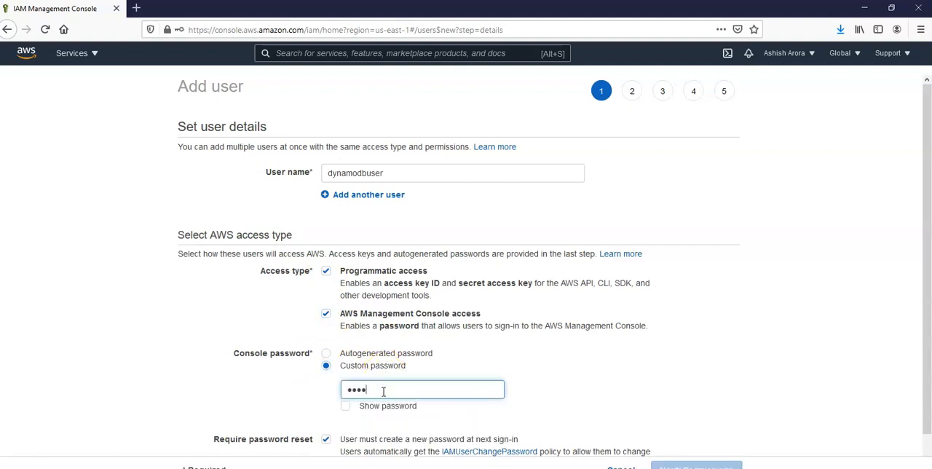
type("•••")
key("BackSpace")
key("BackSpace")
key("BackSpace")
key("BackSpace")
key("BackSpace")
key("BackSpace")
key("BackSpace")
key("BackSpace")
key("BackSpace")
key("BackSpace")
type("•••••••••••")
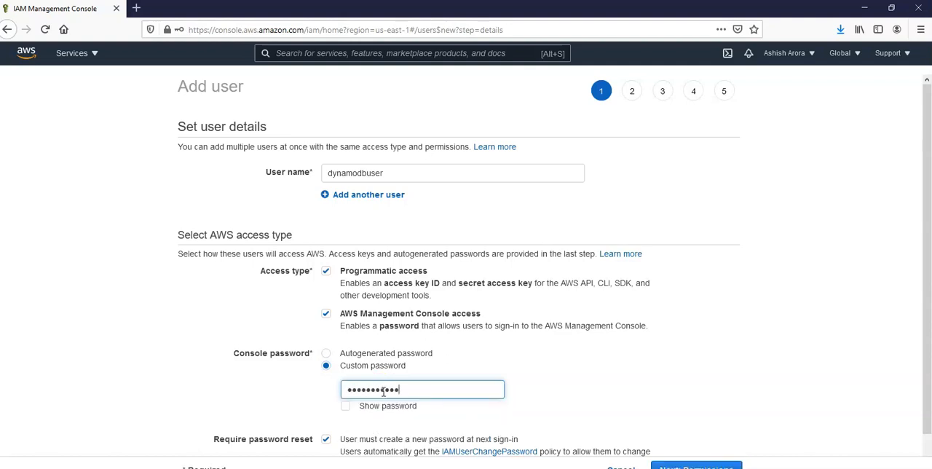
- Remove the password reset requirement and continue to the permissions, declining to save the login in the browser
scroll(383, 391, "down", 1)
left_click(325, 402)
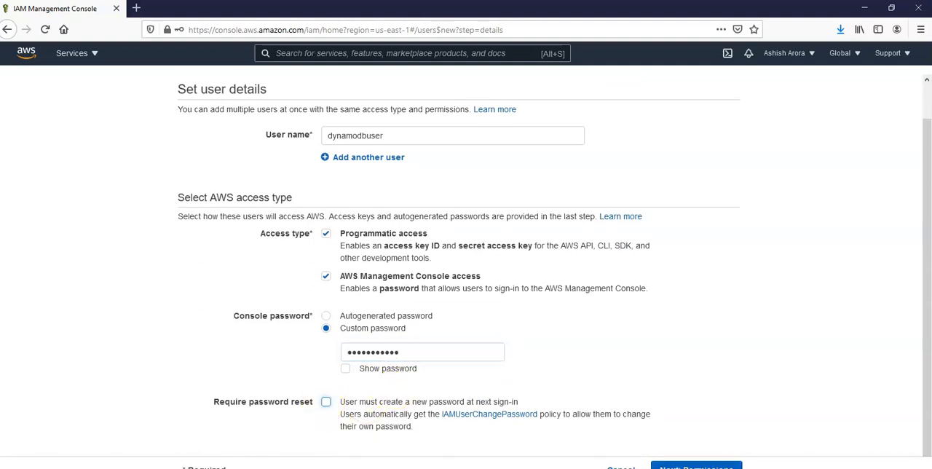
left_click(684, 465)
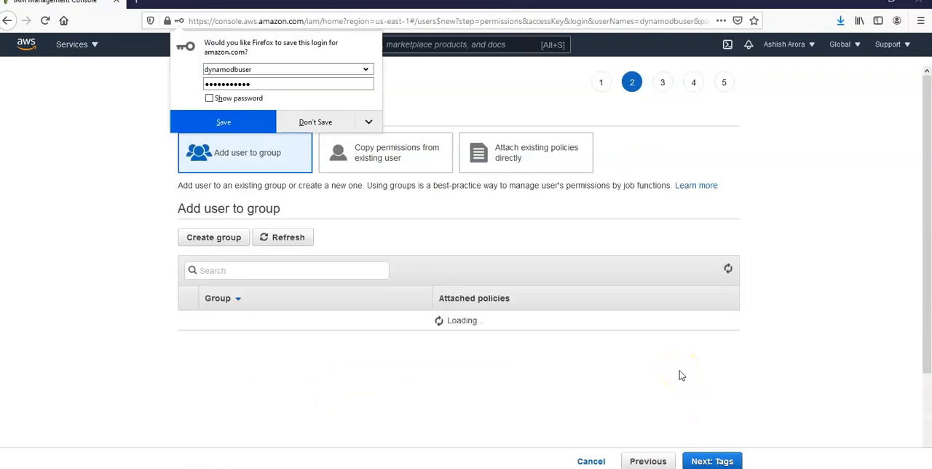
left_click(324, 119)
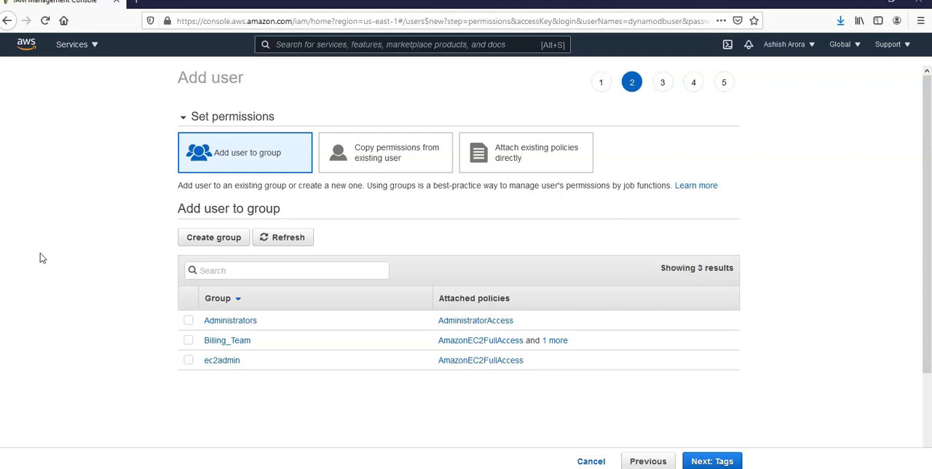
- Add the user to the Administrators group and continue to the tags
left_click(255, 269)
left_click(241, 277)
left_click(188, 320)
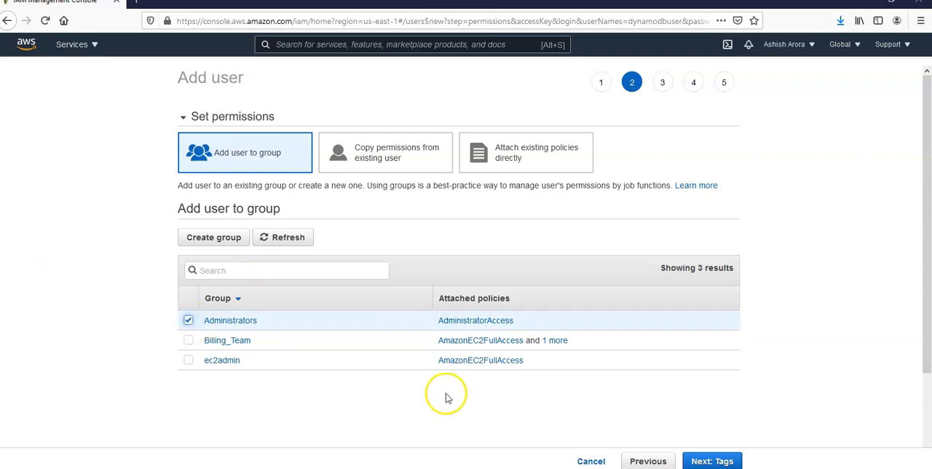
left_click(711, 461)
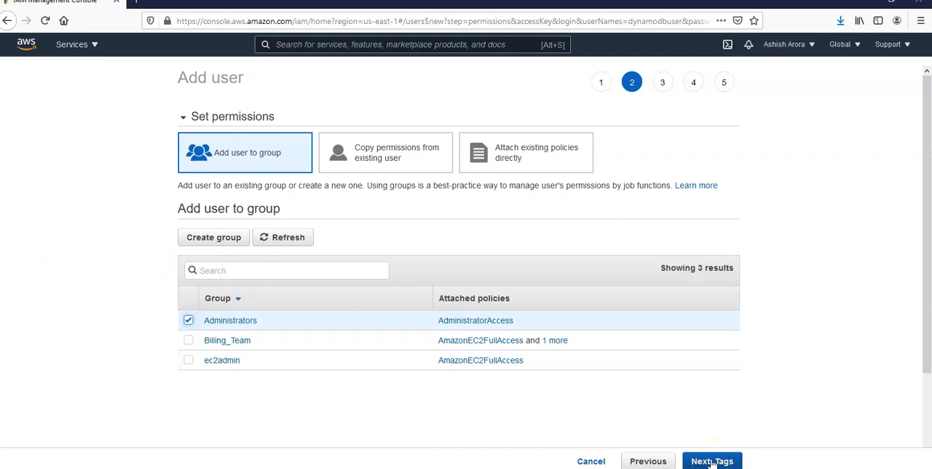
- Skip the tags and create the user from the review page
left_click(732, 461)
left_click(724, 462)
left_click(688, 461)
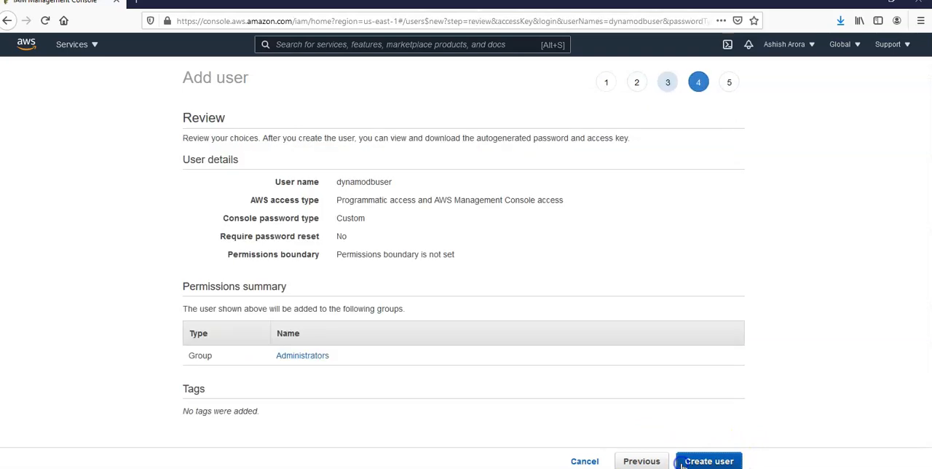
left_click(696, 461)
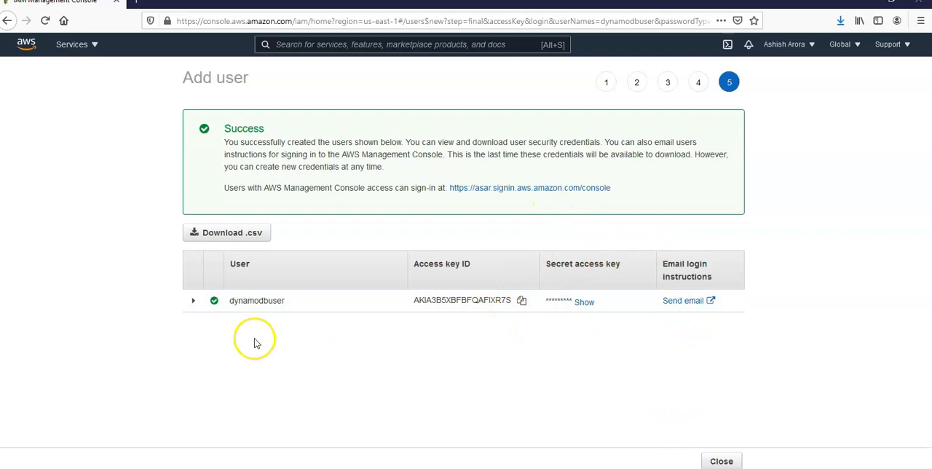
- Download the new user's credentials as a CSV file and save it to disk
left_click(240, 233)
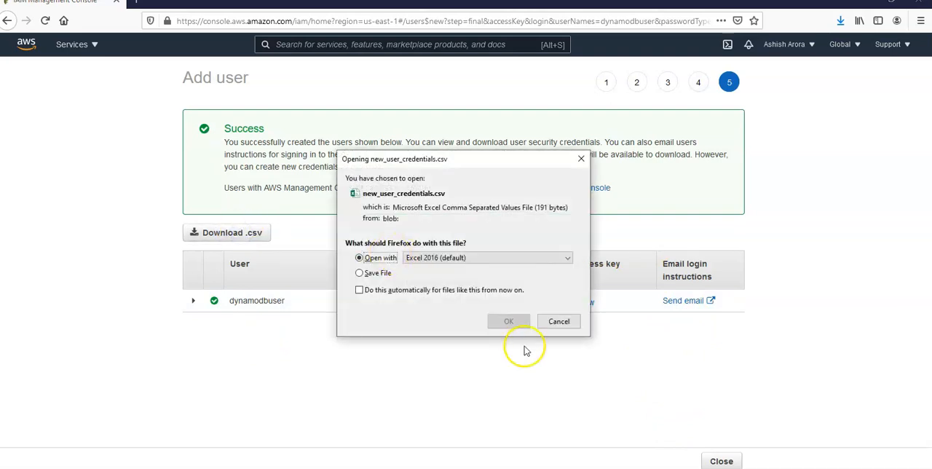
left_click(373, 273)
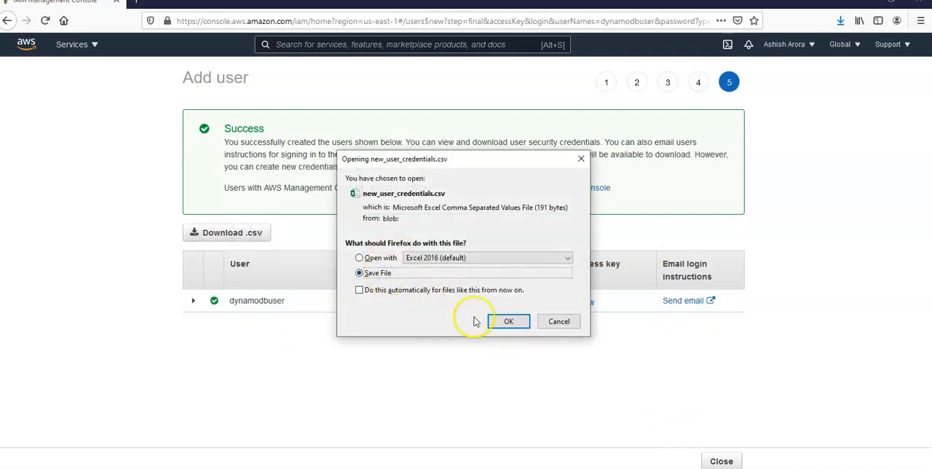
left_click(502, 321)
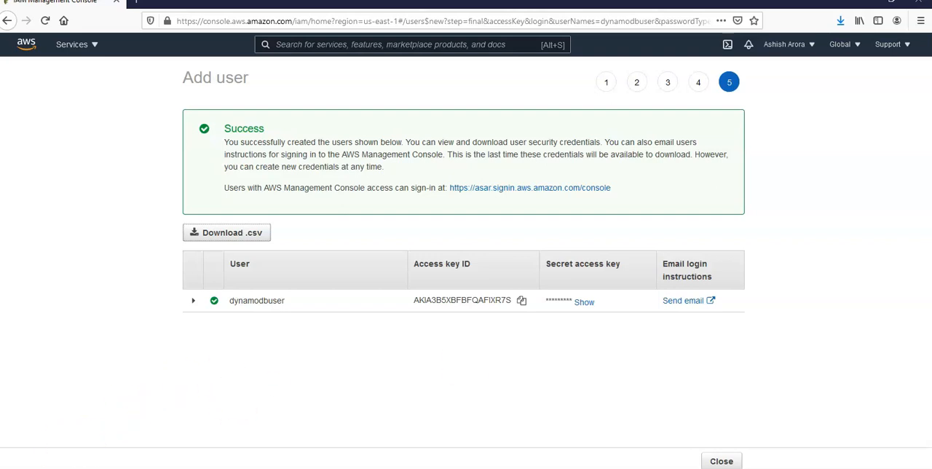
- Search the web for "download aws cli" in a new browser tab
left_click(136, 2)
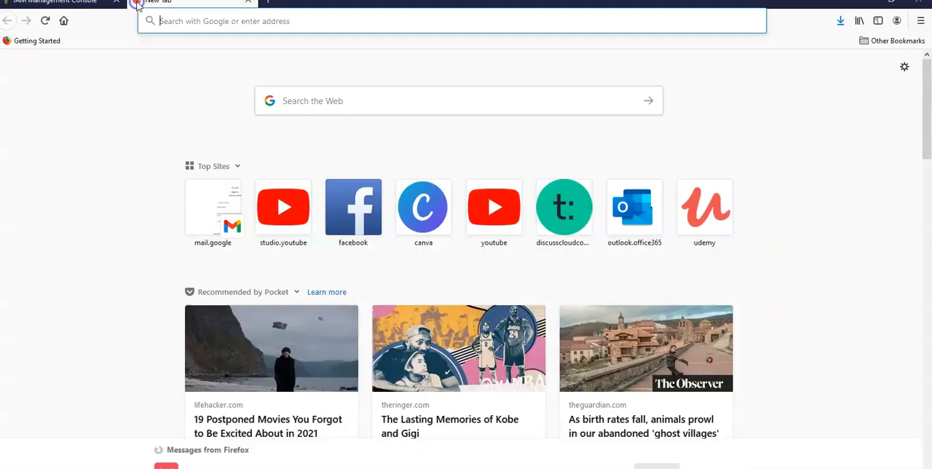
type("download")
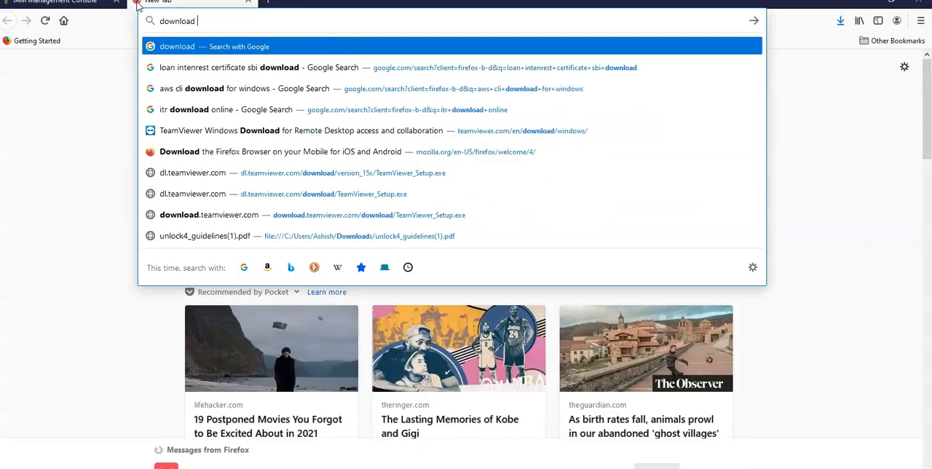
type(" aws cli")
key("Return")
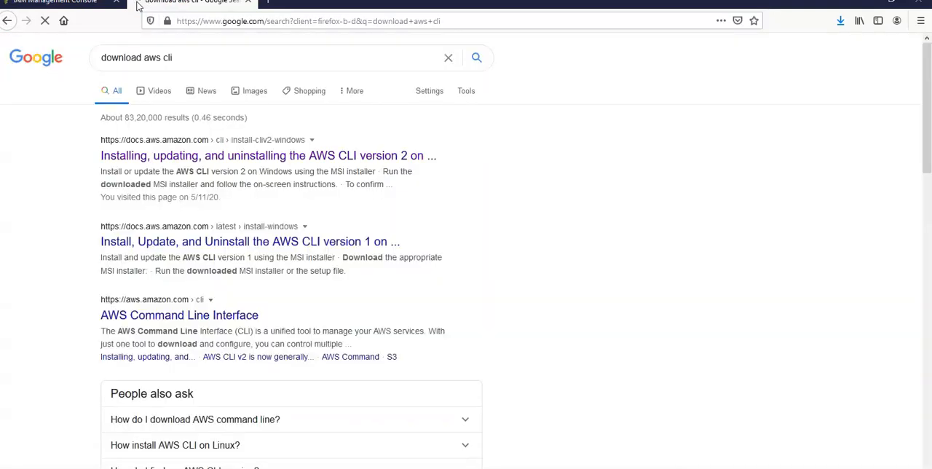
- Open the Windows Command Prompt and run the aws configure command
key("super+r")
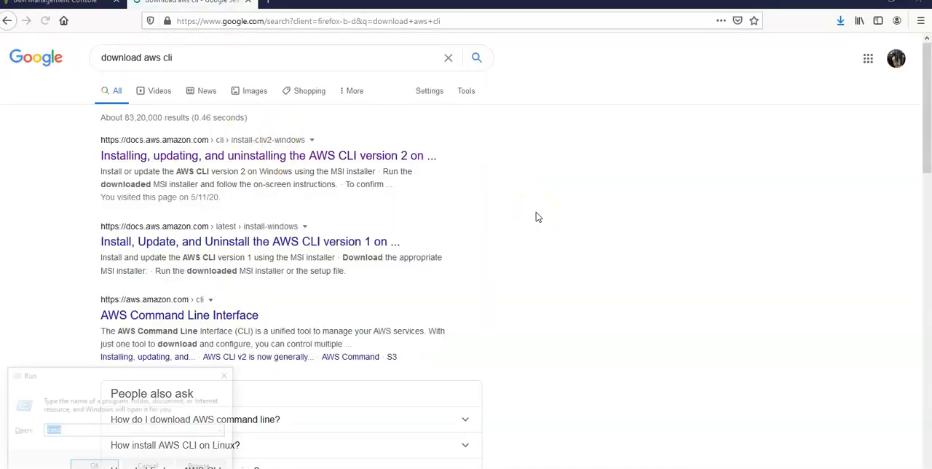
type("cmd")
key("Return")
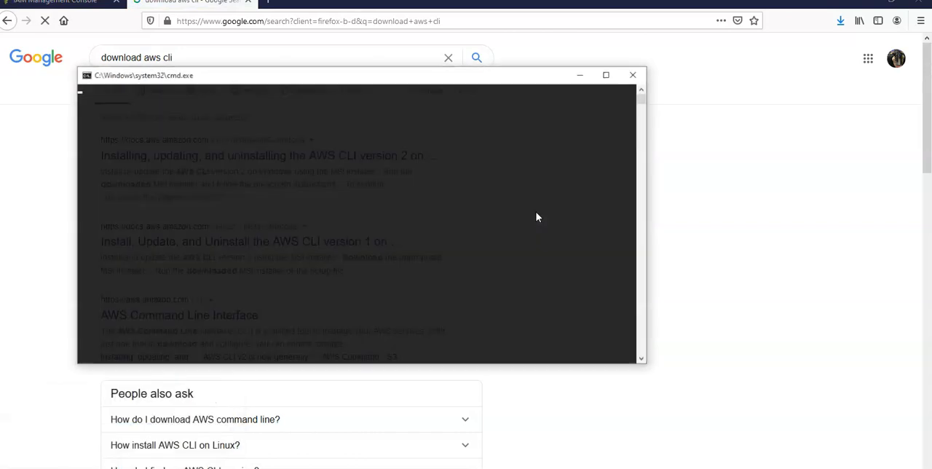
type("aws")
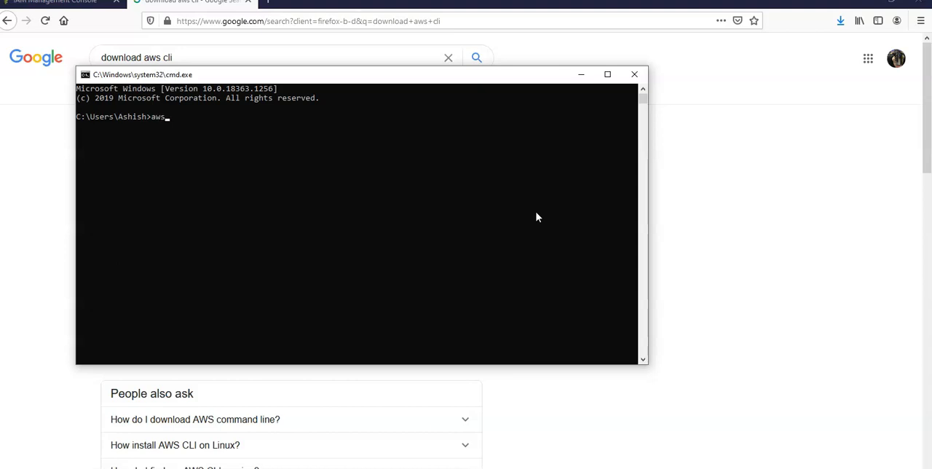
type(" configure")
key("Return")
left_click(244, 181)
left_click(217, 132)
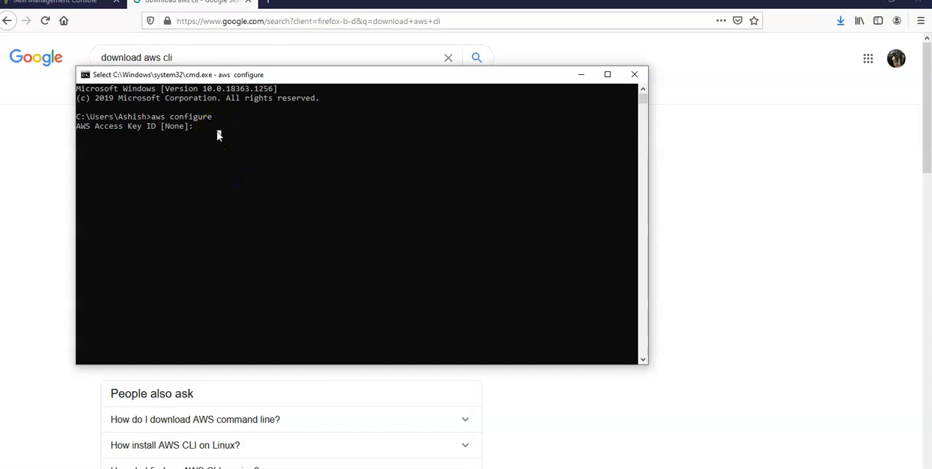
- Return to the AWS console in the browser, open the DynamoDB service and start creating a table
left_click(65, 5)
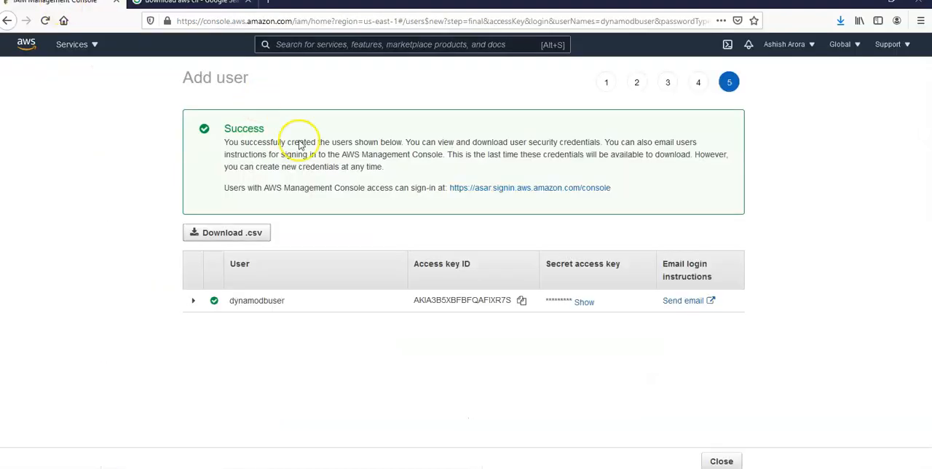
left_click(93, 45)
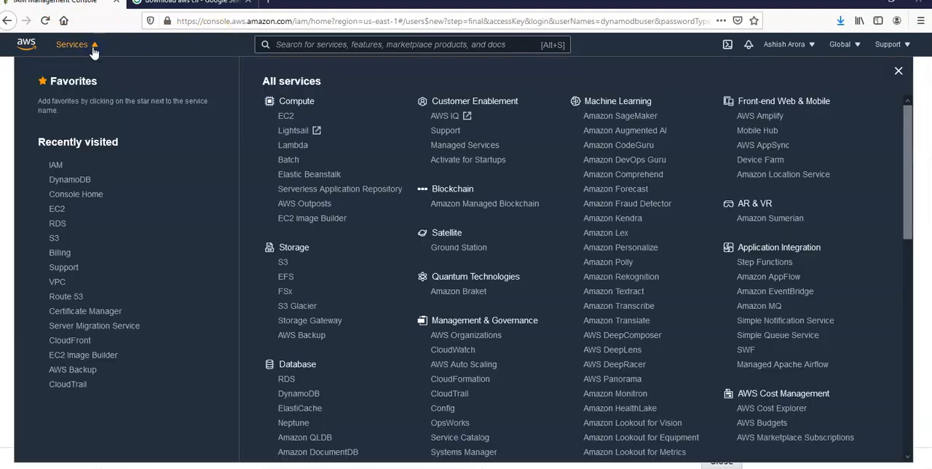
left_click(68, 182)
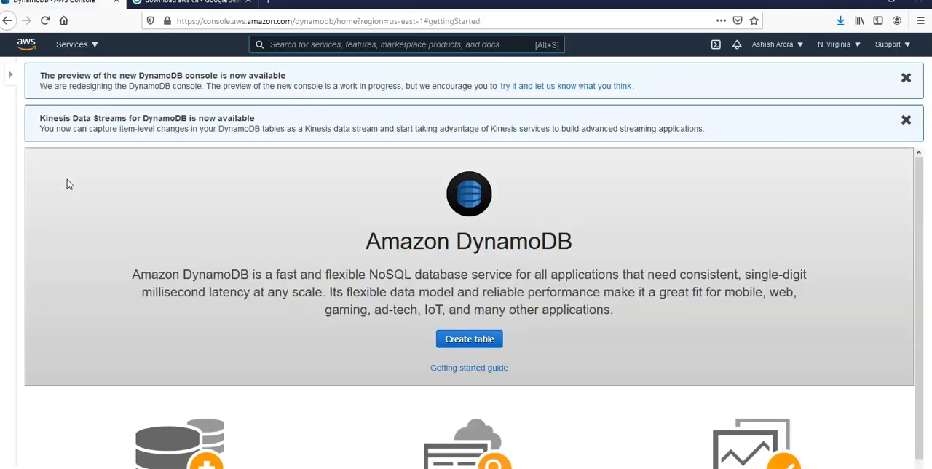
left_click(472, 340)
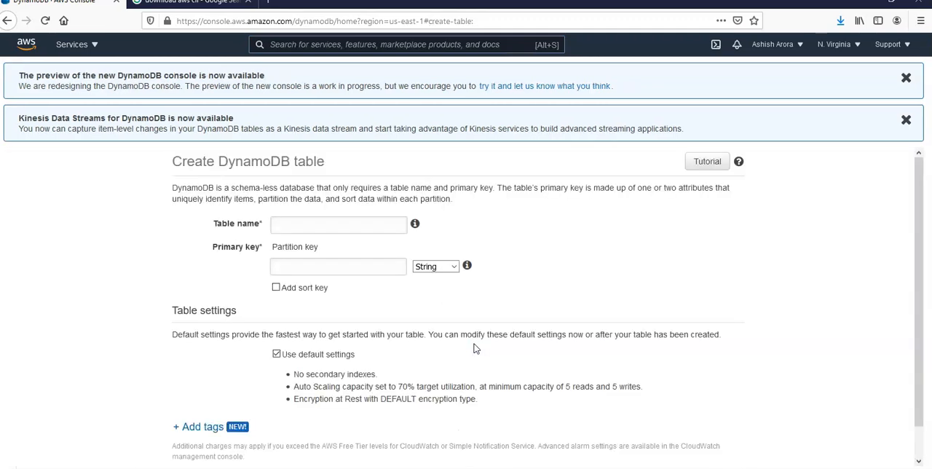
- Name the new DynamoDB table Music and set its partition key to Artist
left_click(287, 220)
type("Music")
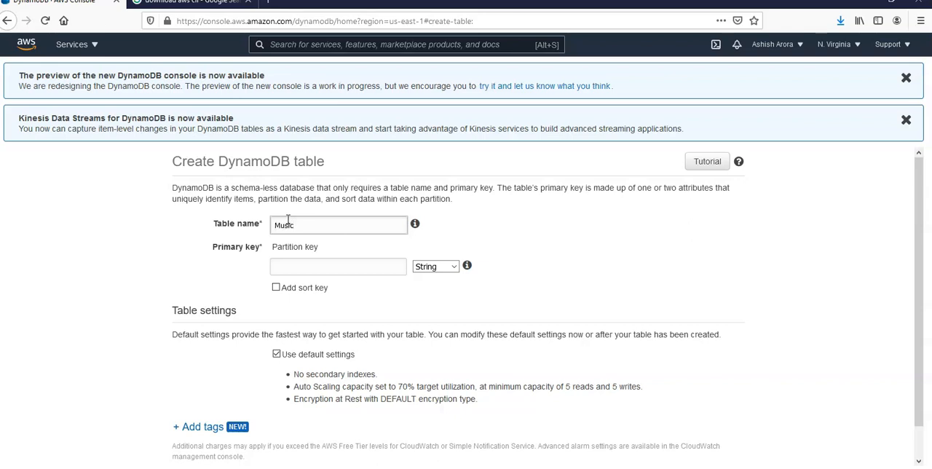
key("Tab")
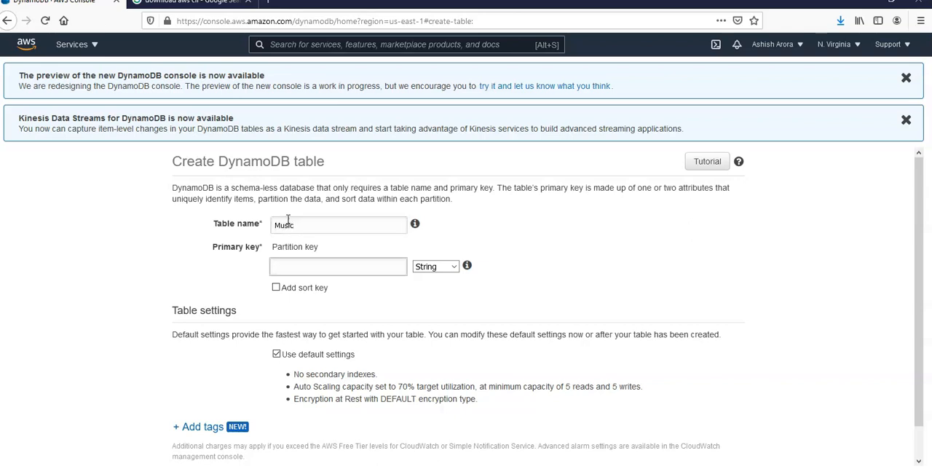
type("Artist")
- Add a sort key named SongTitle to the table's primary key
left_click(277, 289)
scroll(277, 286, "down", 1)
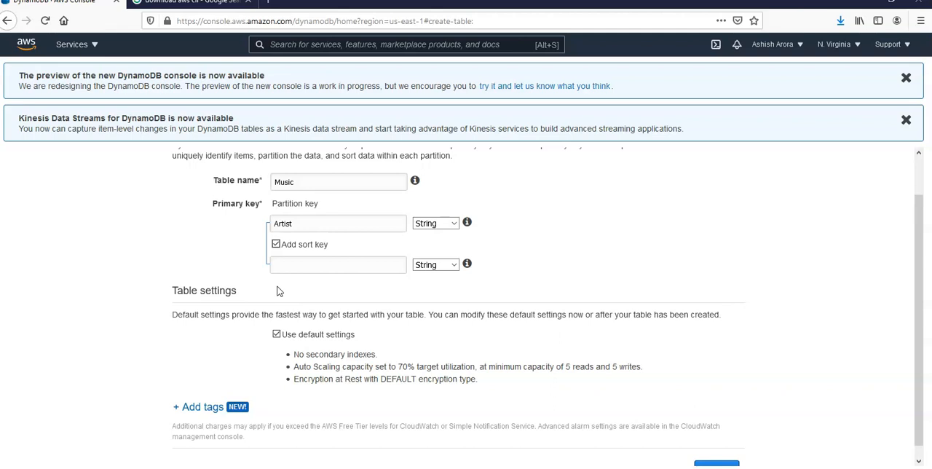
left_click(306, 266)
type("SongTitle")
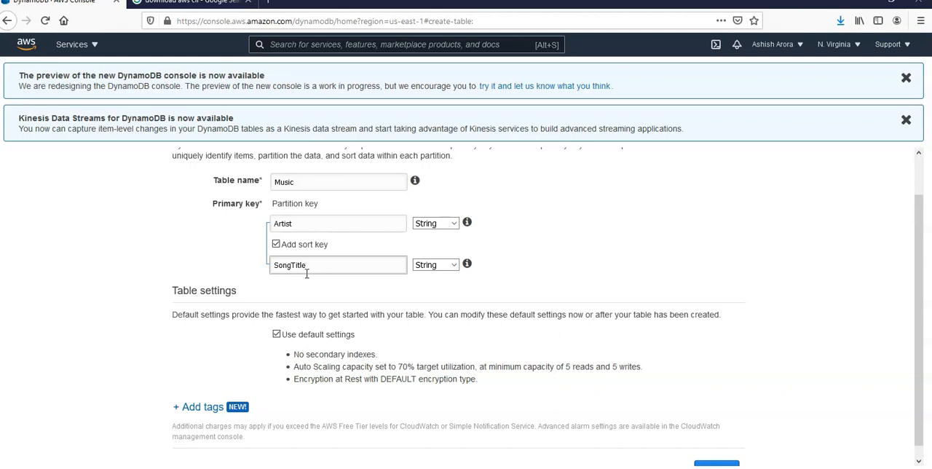
- Create the table with default settings and dismiss the two announcement banners above it
scroll(307, 275, "down", 1)
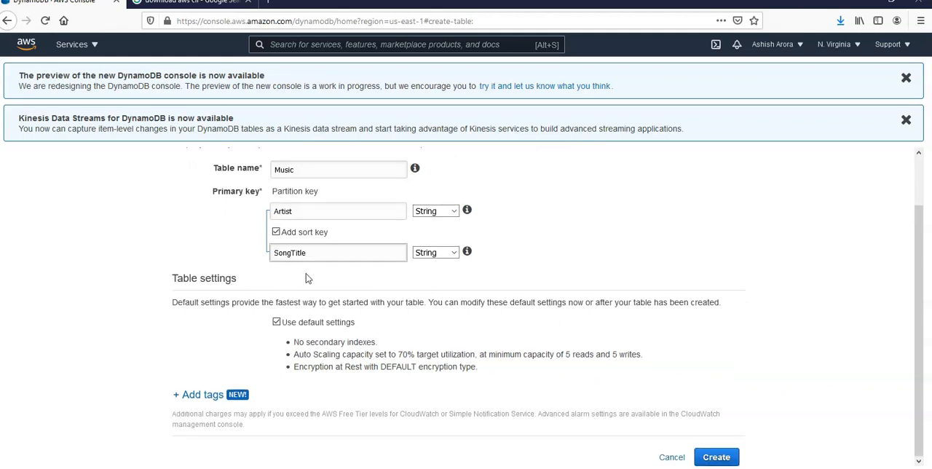
left_click(710, 457)
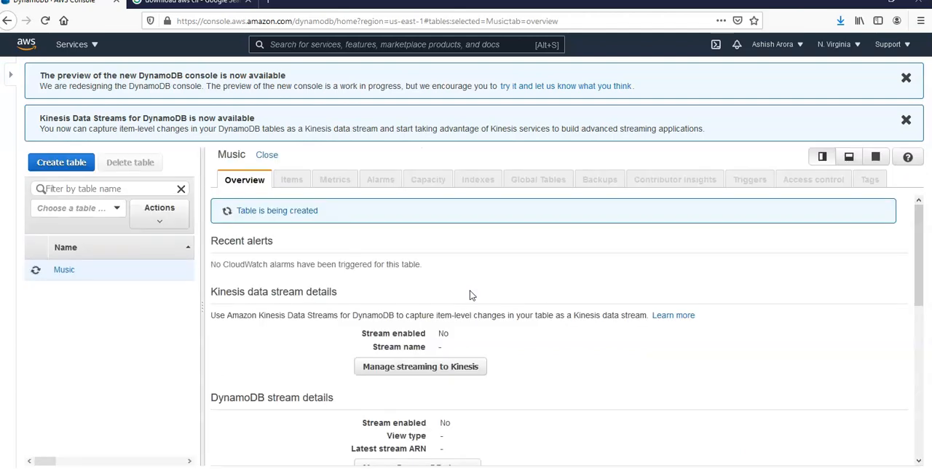
left_click(906, 86)
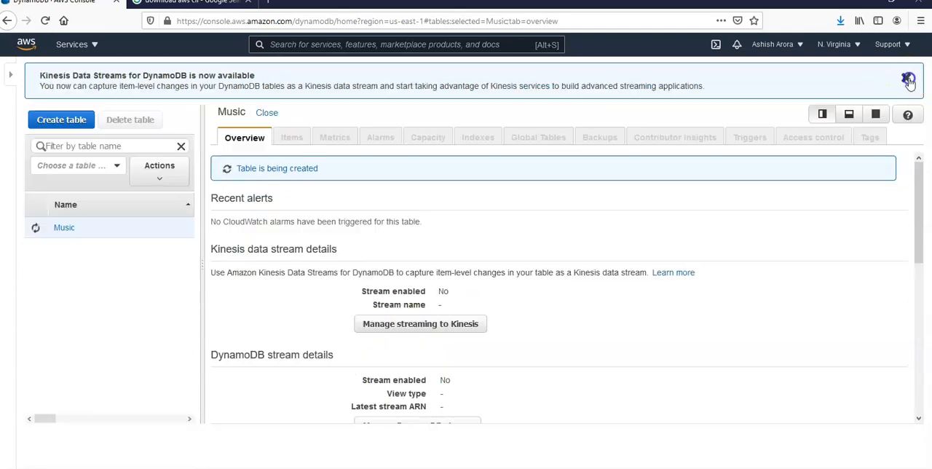
left_click(907, 78)
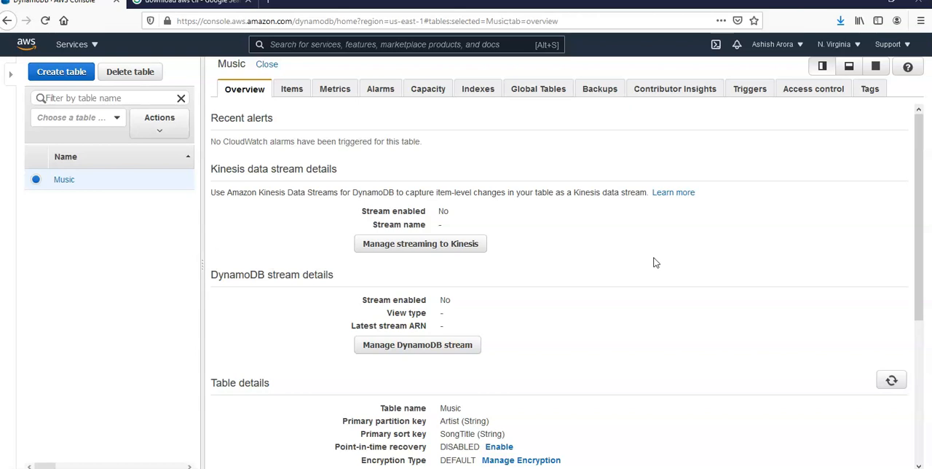
- Look at the pending aws configure prompt, and check the console's region list for the current region's code
left_click(317, 468)
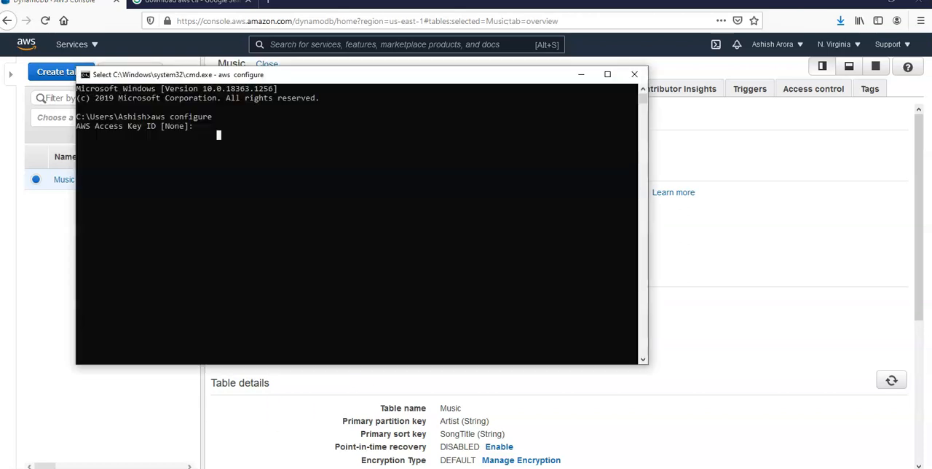
left_click(250, 257)
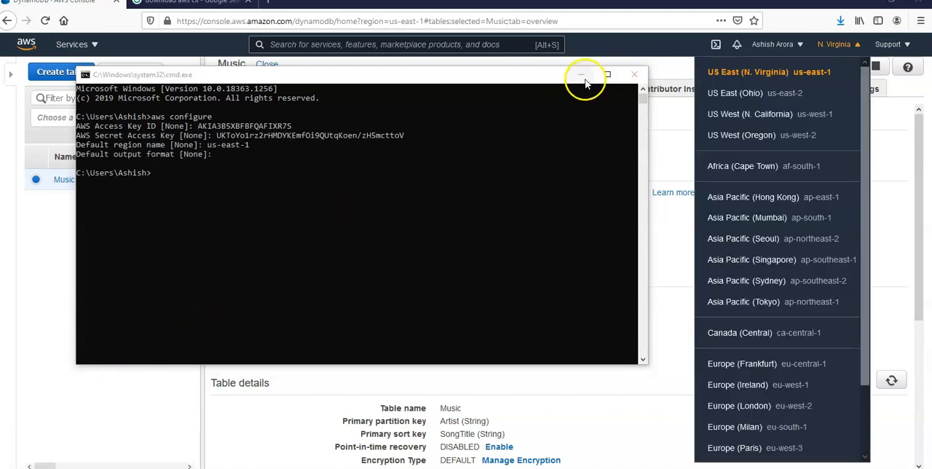
left_click(582, 75)
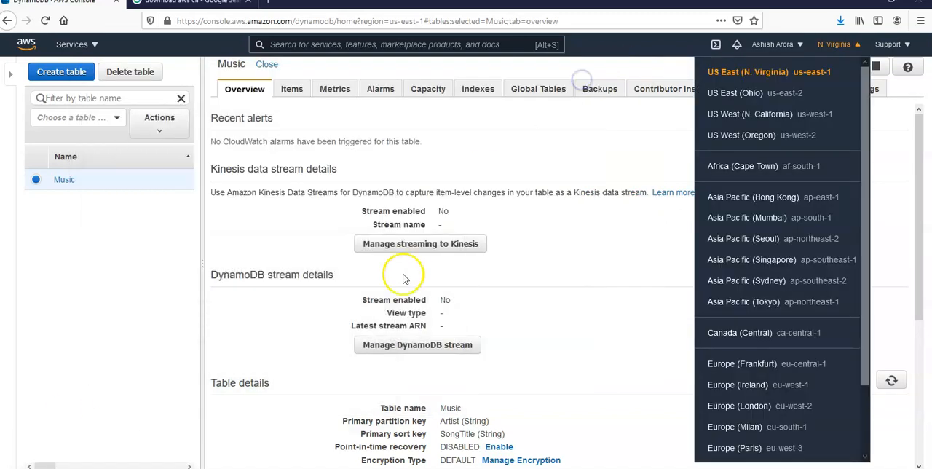
left_click(602, 152)
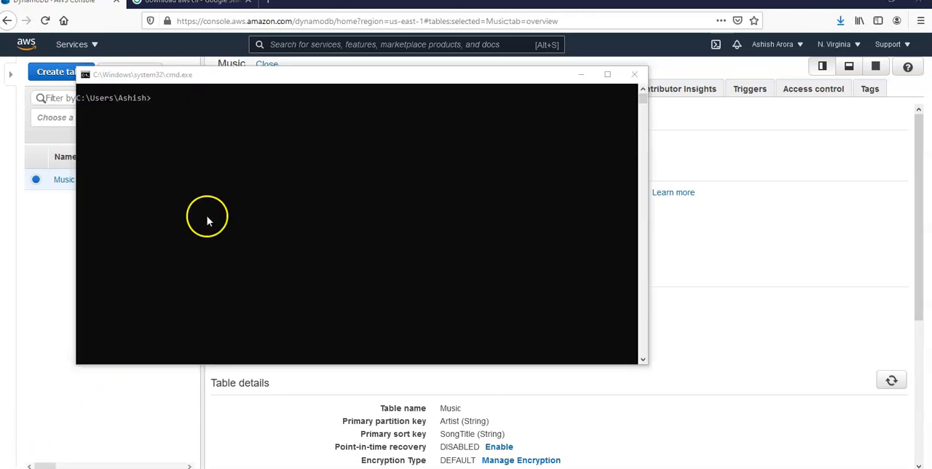
- Switch to the Command Prompt and enter "aws dynamo create-table --table-name" as the beginning of a table creation command
left_click(223, 186)
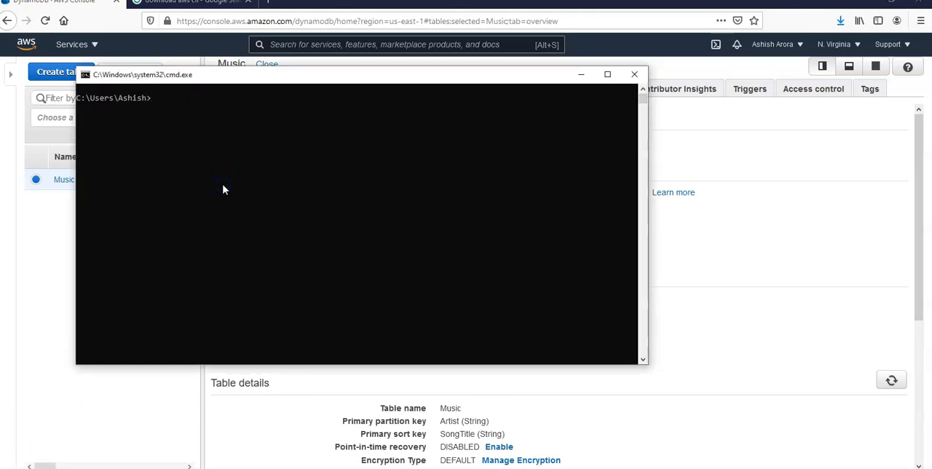
left_click(224, 185)
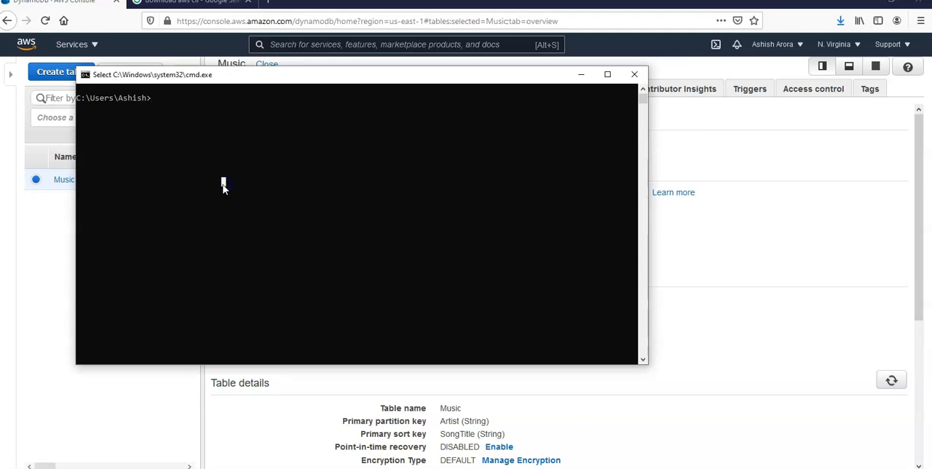
type("aws d")
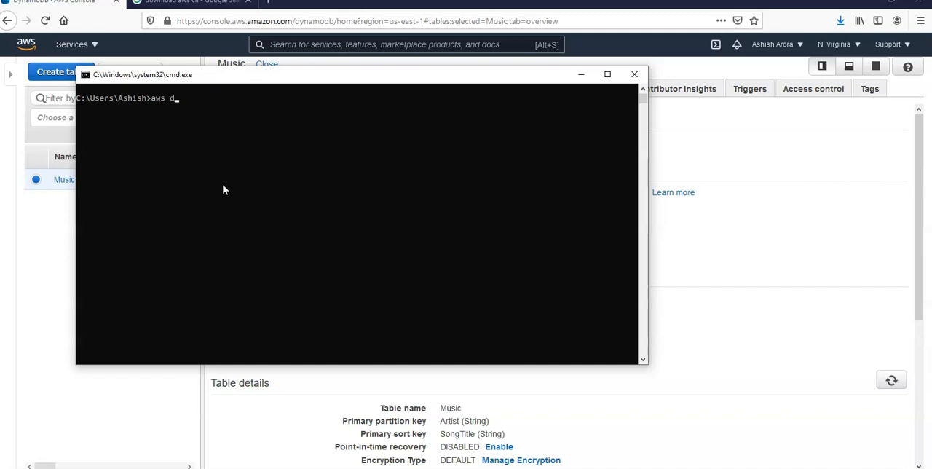
type("ynamo create-table")
type(" -table")
key("BackSpace")
key("BackSpace")
key("BackSpace")
key("BackSpace")
key("BackSpace")
type("-table-name")
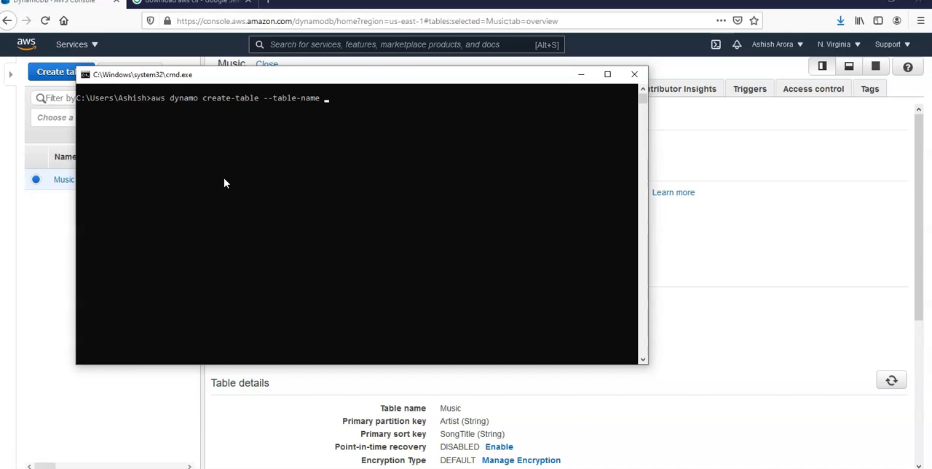
type(" Workout --")
- Complete the command with the table name Workout and the --attributes-definitions option, and try to run it
type("attributes-defini")
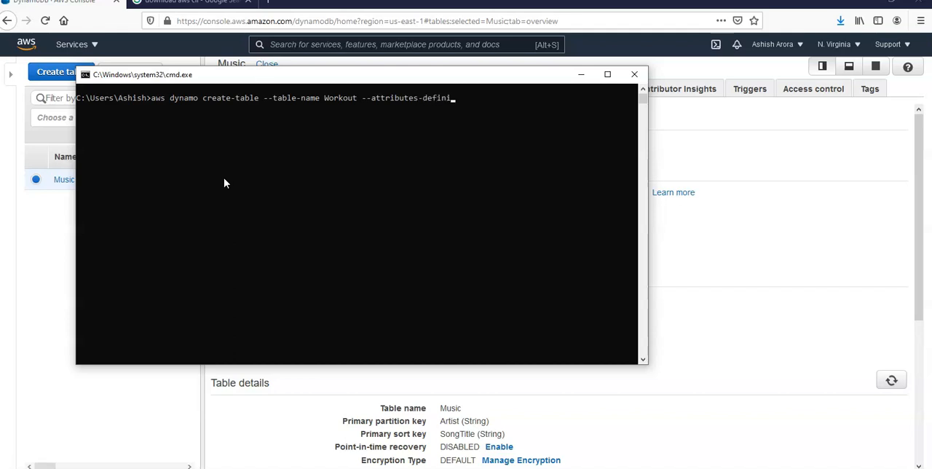
type("t")
key("Return")
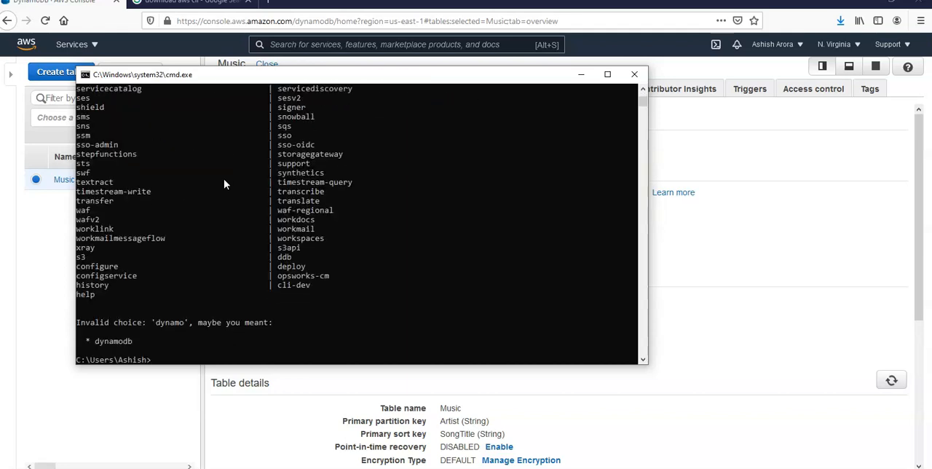
- Review the command's error output and rerun the Workout table command with dynamodb as the service name
scroll(224, 178, "up", 20)
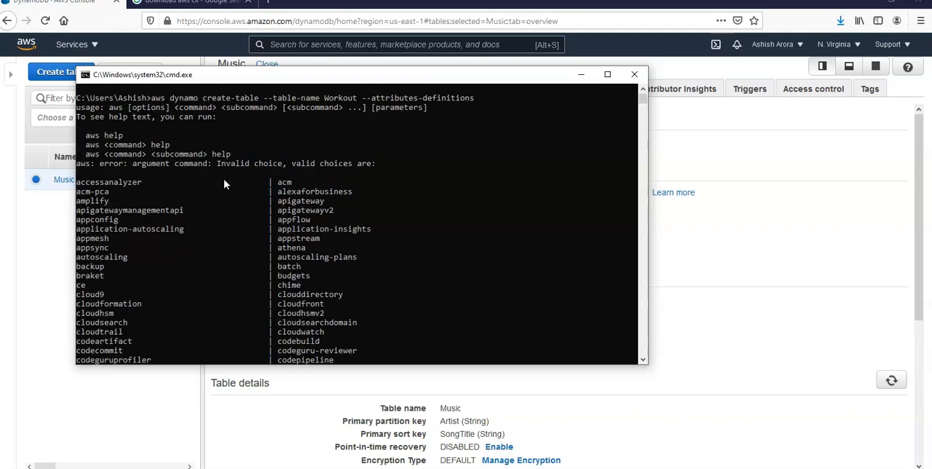
scroll(223, 178, "down", 20)
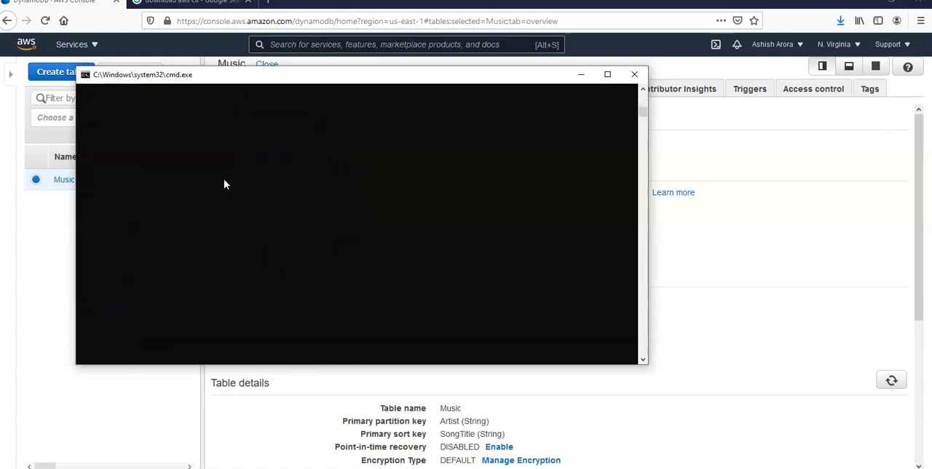
right_click(211, 301)
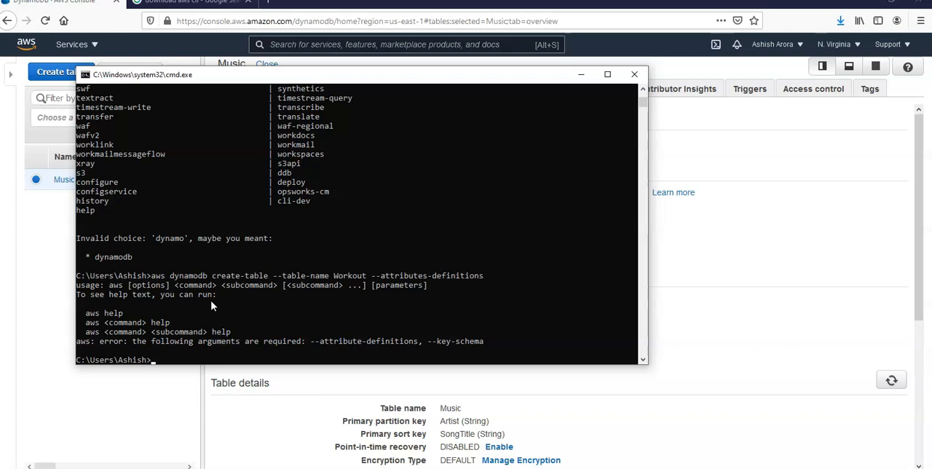
- Try to run the Workout create-table command with AttributeName=Chest,AttributeType=C after --attributes-definitions
key("Up")
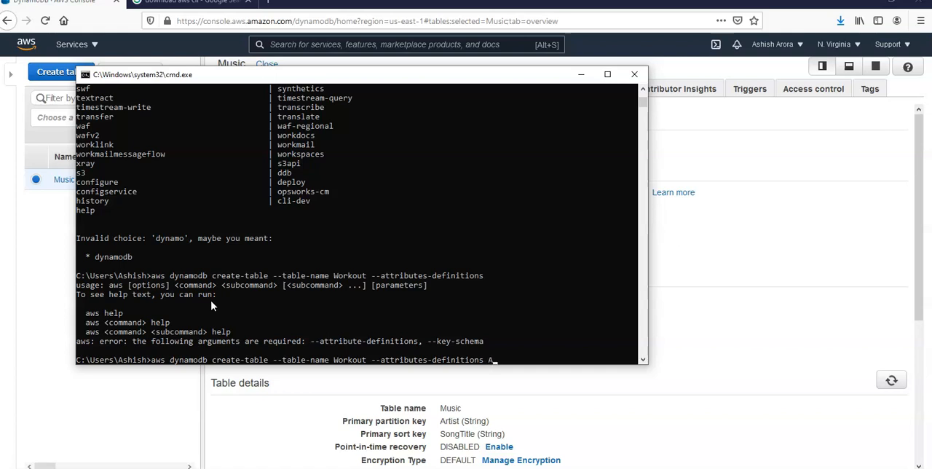
type("ttributeName=Chest,Attribute")
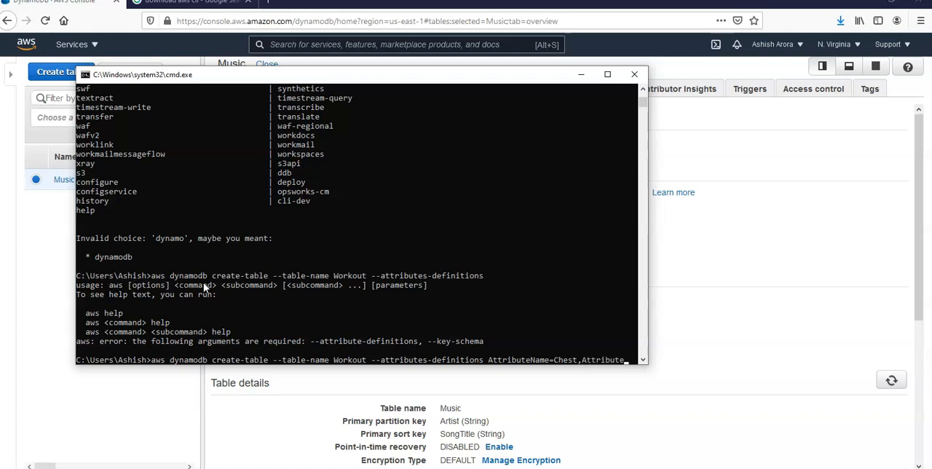
type("Type")
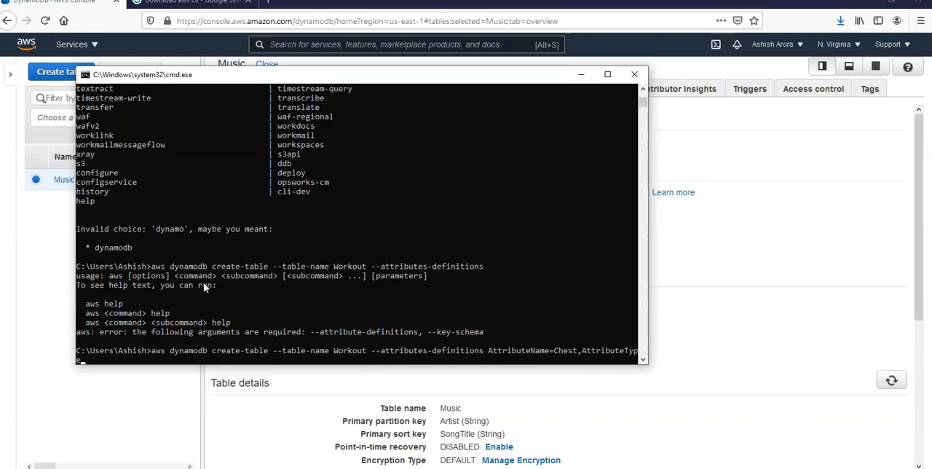
type("=C")
key("Return")
- Correct the option name to --attribute-definitions in the previous command and rerun it
key("Up")
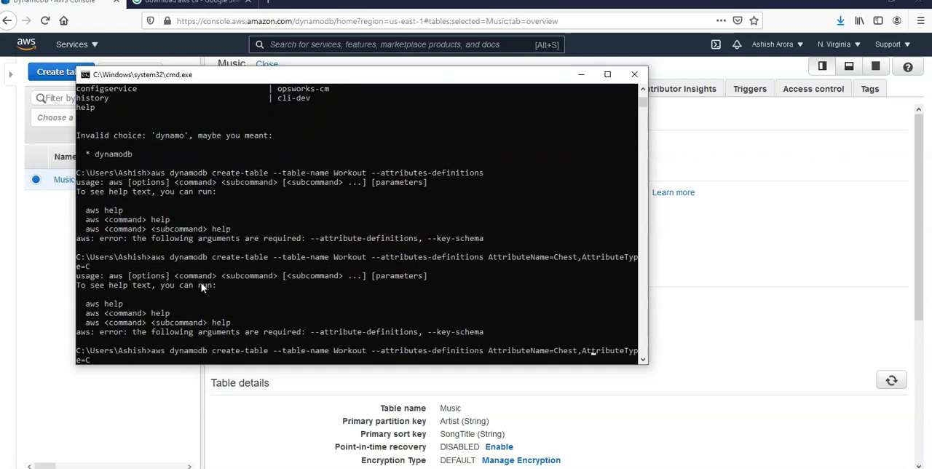
key("BackSpace")
key("Return")
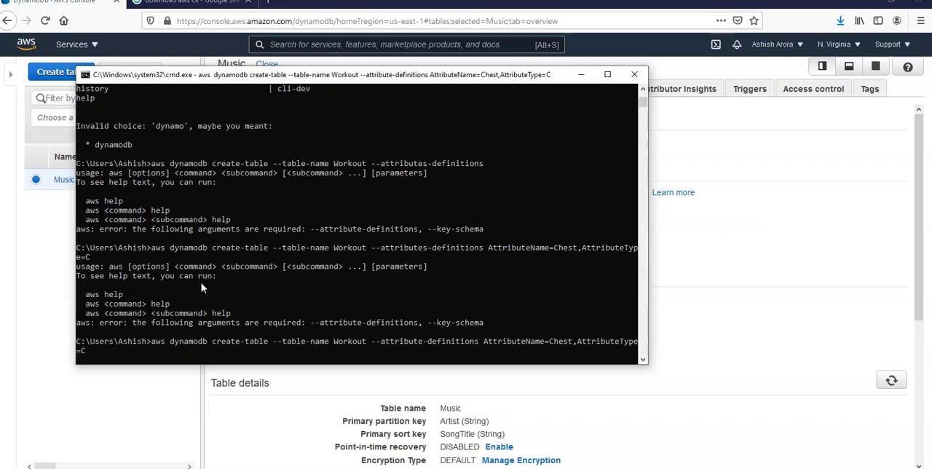
- Append "--Key-Schema AttributeName=Chest,KeyType=Monday" to the previous command and try to run it
key("Up")
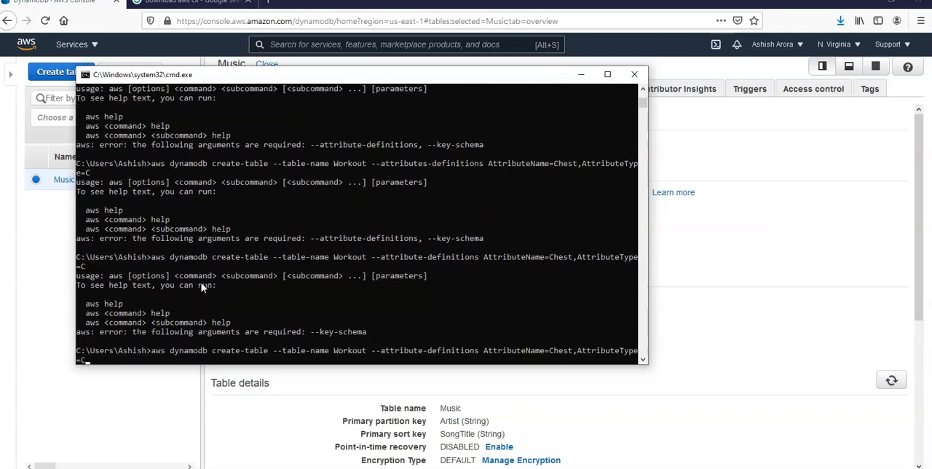
type("--Key-Schema AttributeName")
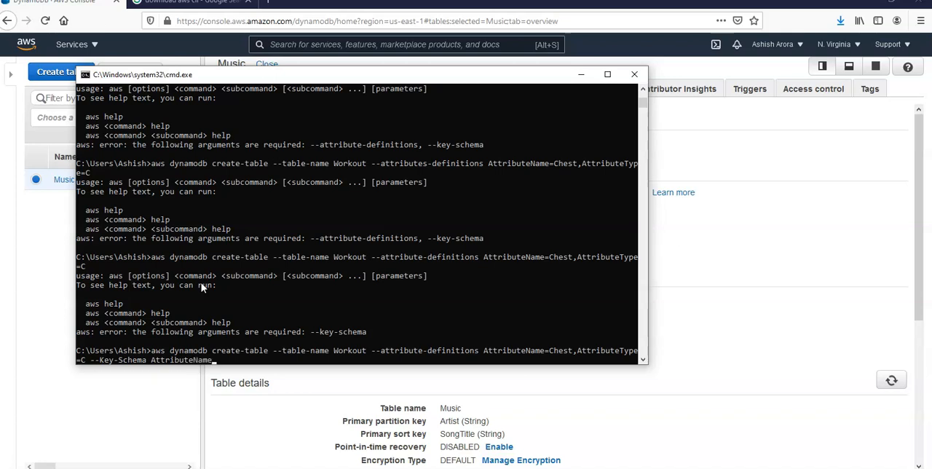
type("=Wor")
key("BackSpace")
key("BackSpace")
key("BackSpace")
type("Chest,KeyType=Monday")
key("Return")
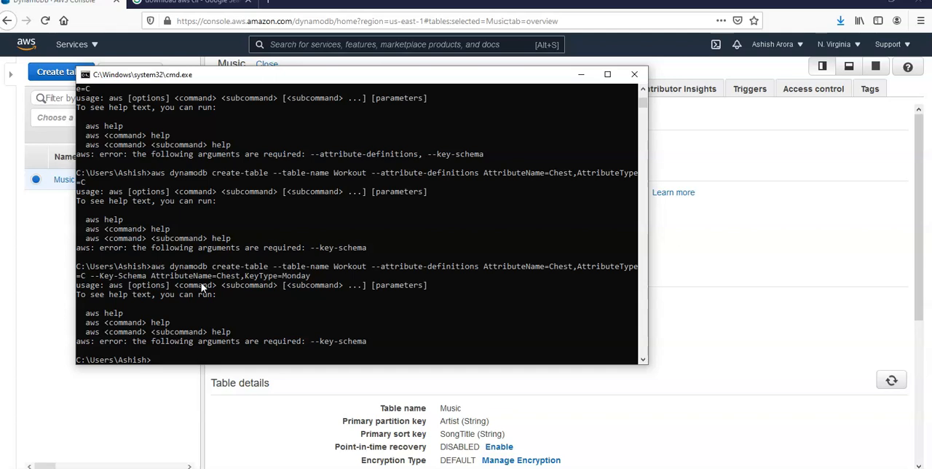
- Recall the last command and append "--provisioned-throughput ReadCapacityUnites=10," to it
key("Up")
type("--provis")
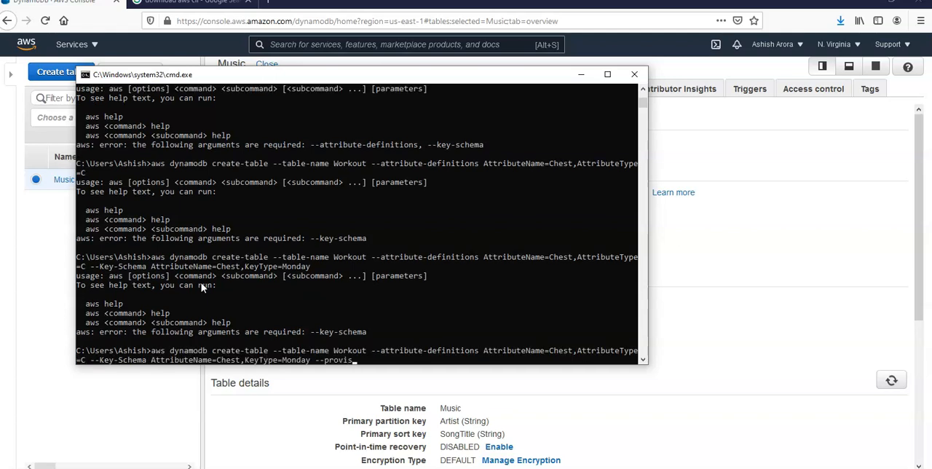
type("ioned-throughput Re")
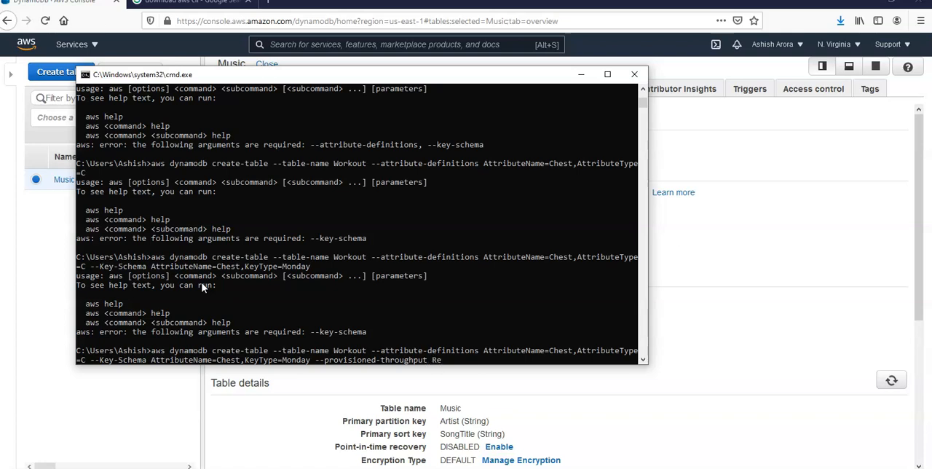
type("adCapacityUnites=10,Write")
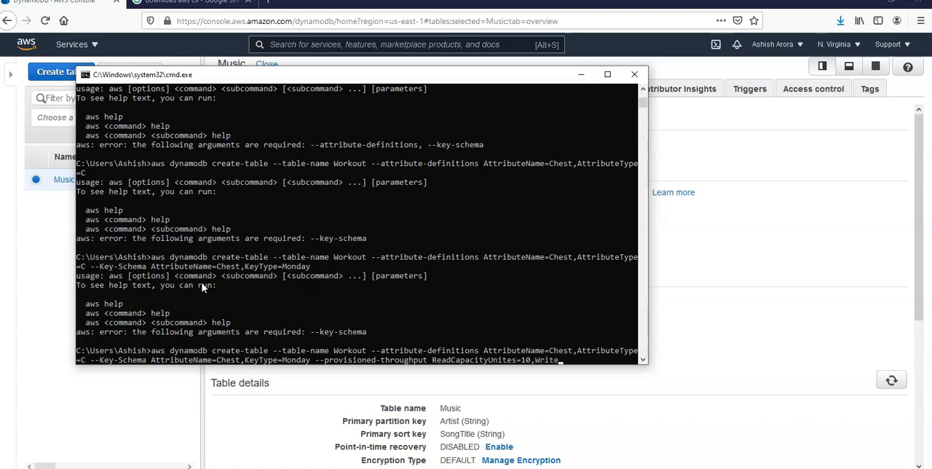
type("CapacityUnits=5")
- Add WriteCapacityUnits=5 to the provisioned throughput and try to run the Workout create-table command
key("Return")
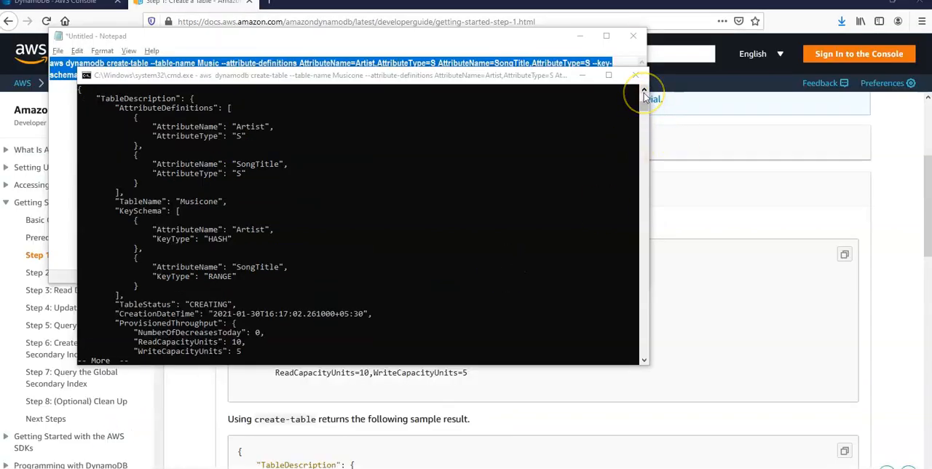
- Maximize the Command Prompt window and page through the create-table output for Musicone until the prompt returns
left_click_drag(644, 95, 644, 94)
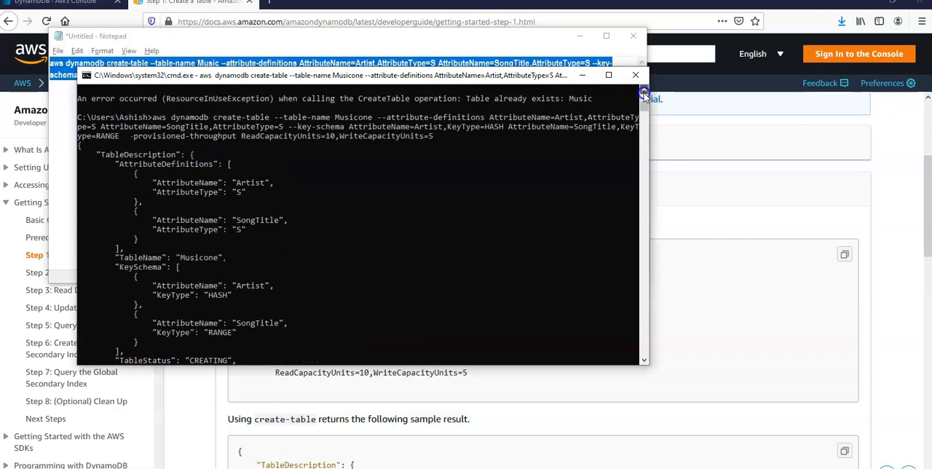
left_click(609, 75)
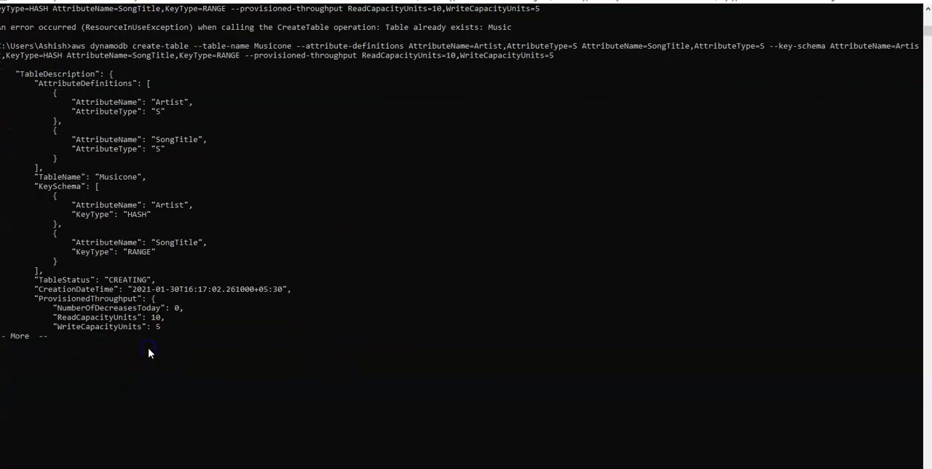
key("Return")
key("Return")
key("Return")
key("Return")
key("Return")
key("Return")
key("Return")
key("Return")
key("Return")
key("Return")
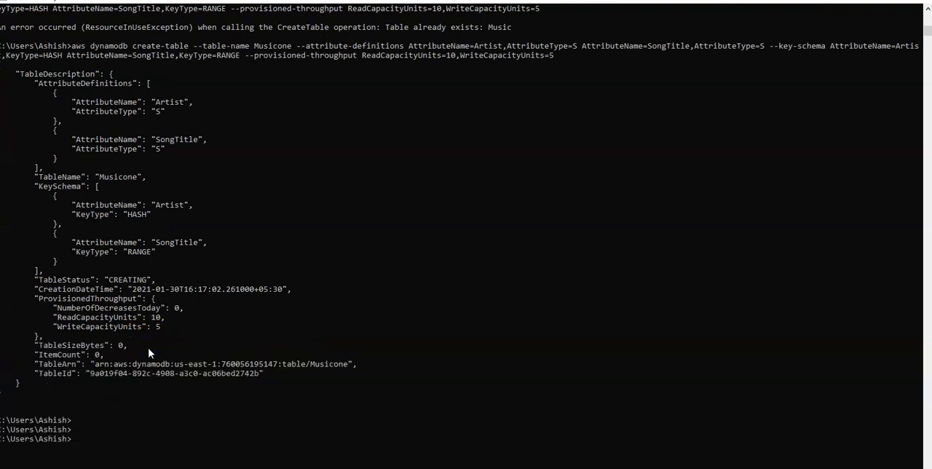
- Switch back to the DynamoDB console in the browser, refresh the tables list and open the Musicone table
key("alt+Tab")
key("alt+Tab")
key("alt+Tab")
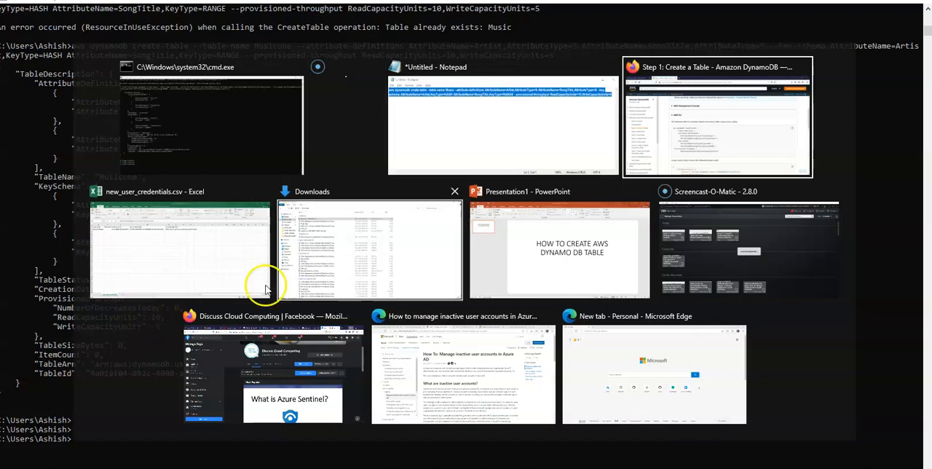
left_click(378, 278)
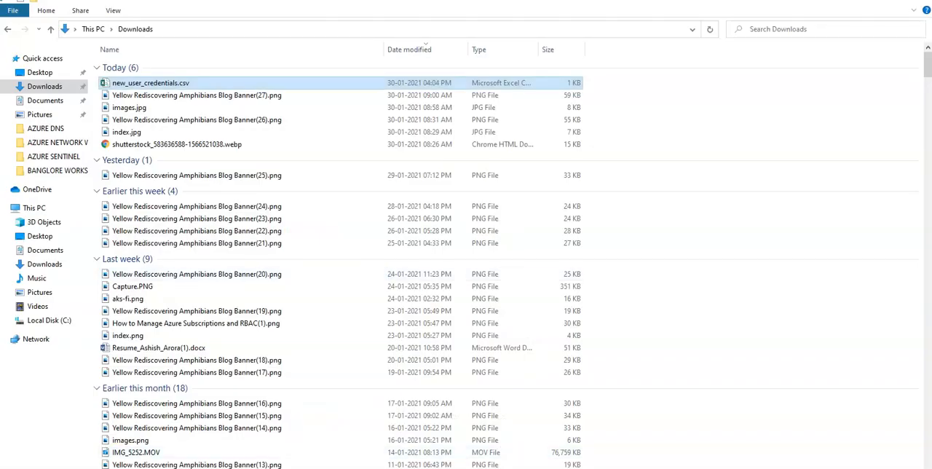
key("alt+Tab")
left_click(46, 16)
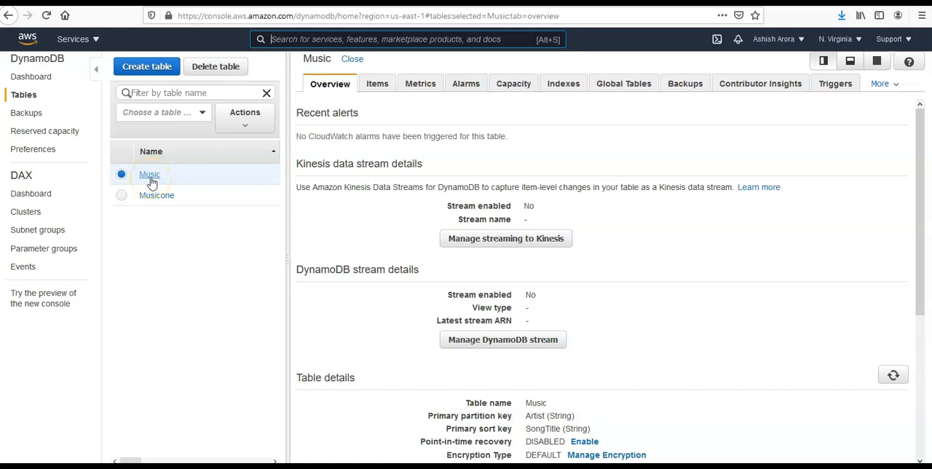
left_click(153, 197)
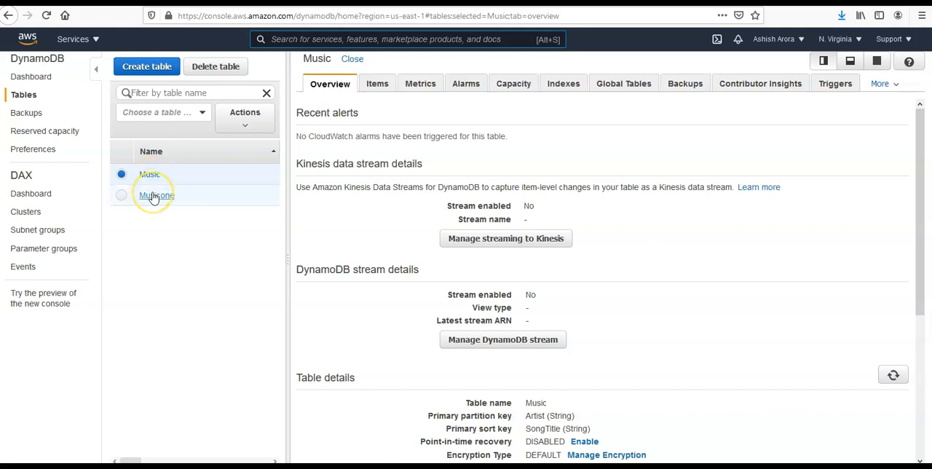